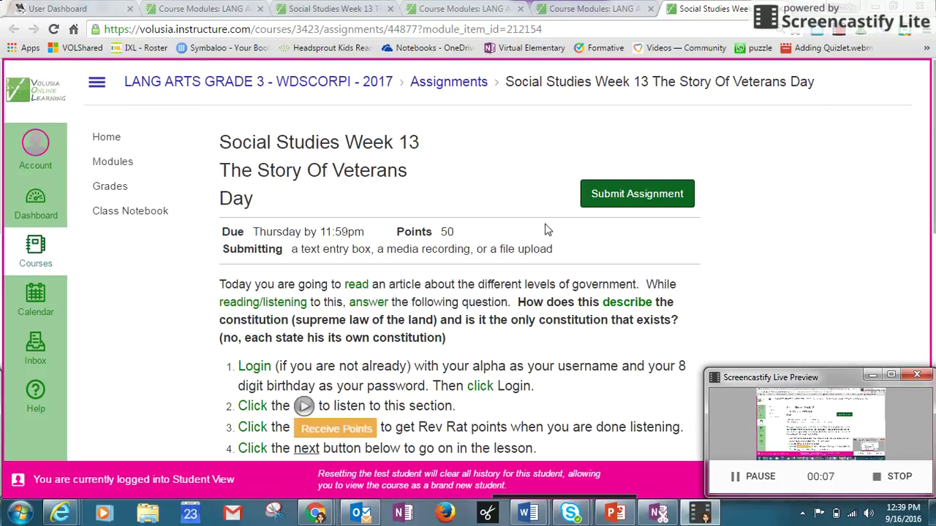
Copy the constitution question and its fill-in answer starter from items 5 and 6 of the assignment instructions.
{"action": "scroll", "coordinate": [729, 262], "scroll_direction": "down", "scroll_amount": 1}
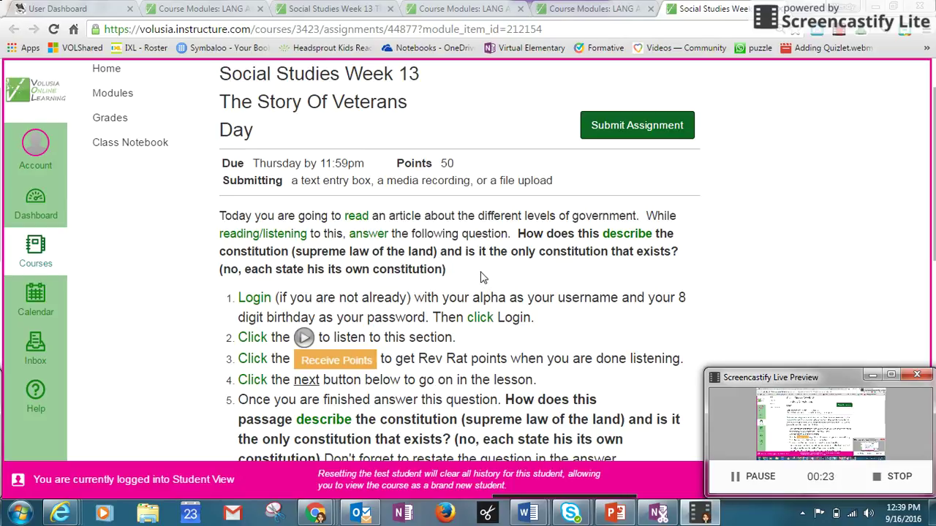
{"action": "scroll", "coordinate": [479, 272], "scroll_direction": "down", "scroll_amount": 3}
{"action": "scroll", "coordinate": [479, 272], "scroll_direction": "up", "scroll_amount": 2}
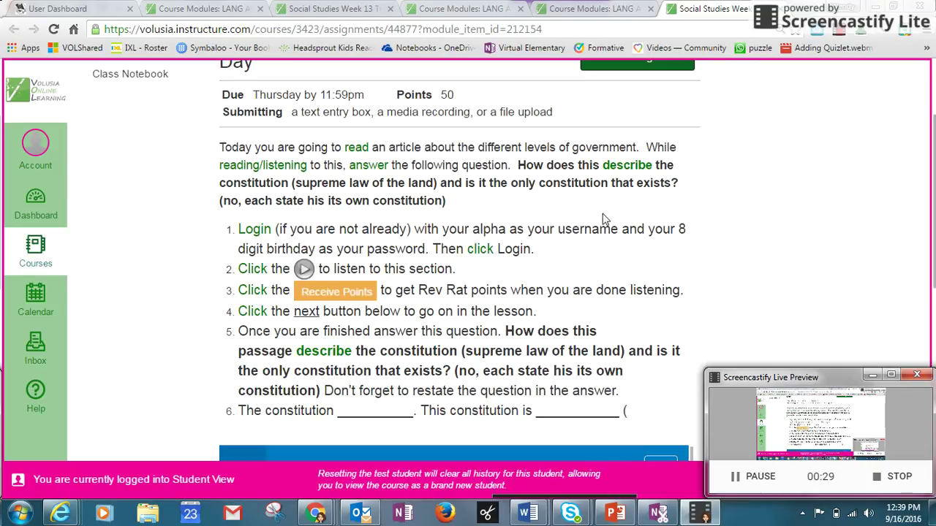
{"action": "scroll", "coordinate": [277, 241], "scroll_direction": "down", "scroll_amount": 1}
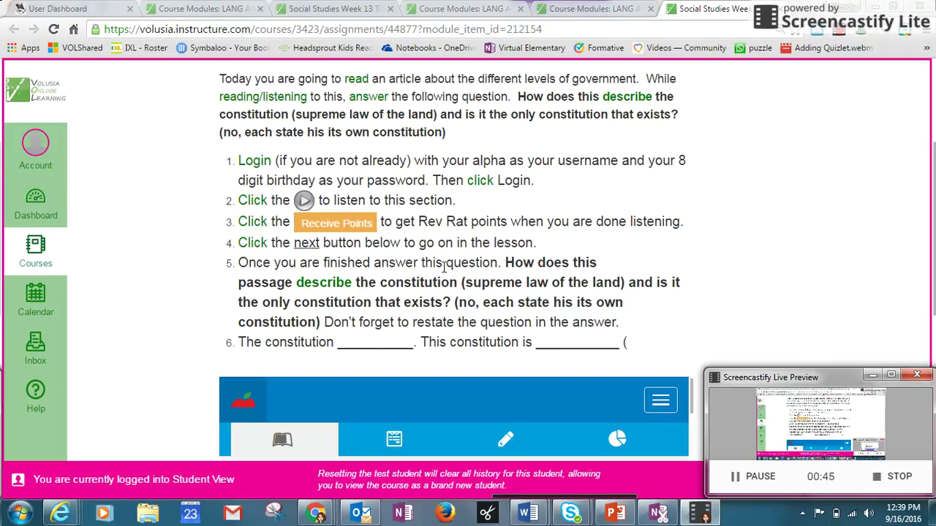
{"action": "scroll", "coordinate": [481, 257], "scroll_direction": "down", "scroll_amount": 1}
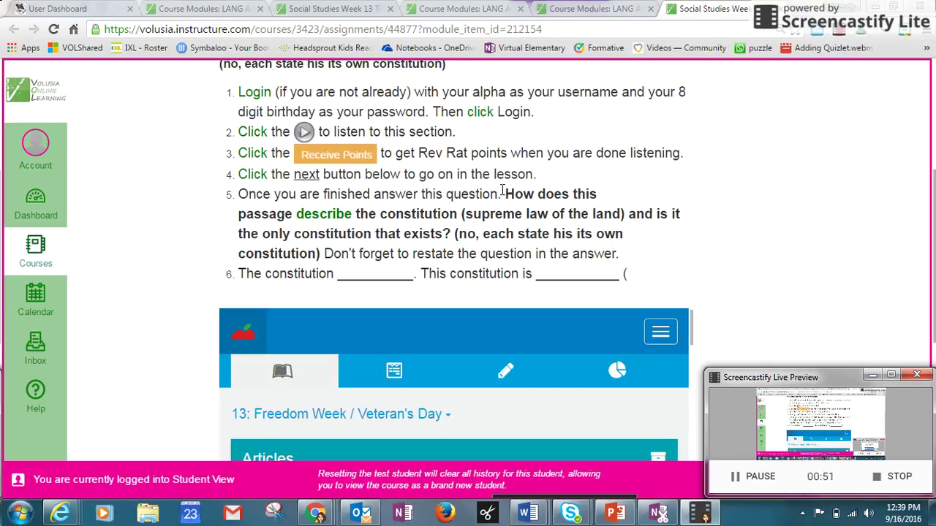
{"action": "left_click_drag", "start_coordinate": [503, 192], "coordinate": [634, 274]}
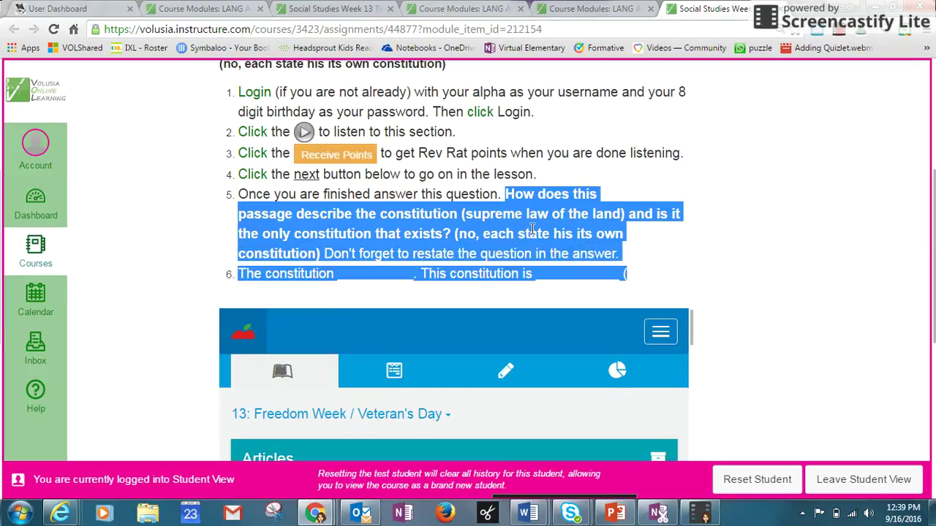
{"action": "right_click", "coordinate": [578, 238]}
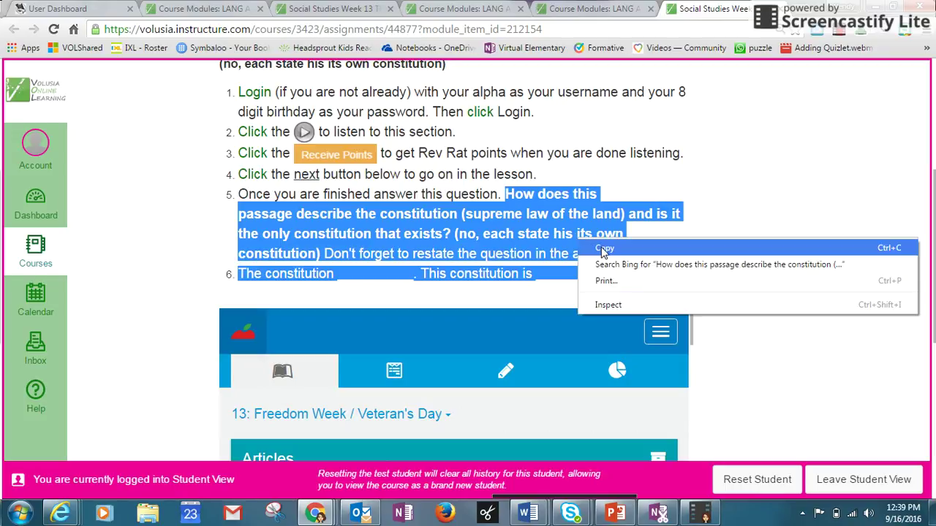
{"action": "left_click", "coordinate": [606, 246]}
{"action": "left_click", "coordinate": [734, 185]}
Start a text-entry submission for the assignment and paste the copied question and answer starter into it.
{"action": "scroll", "coordinate": [735, 185], "scroll_direction": "up", "scroll_amount": 4}
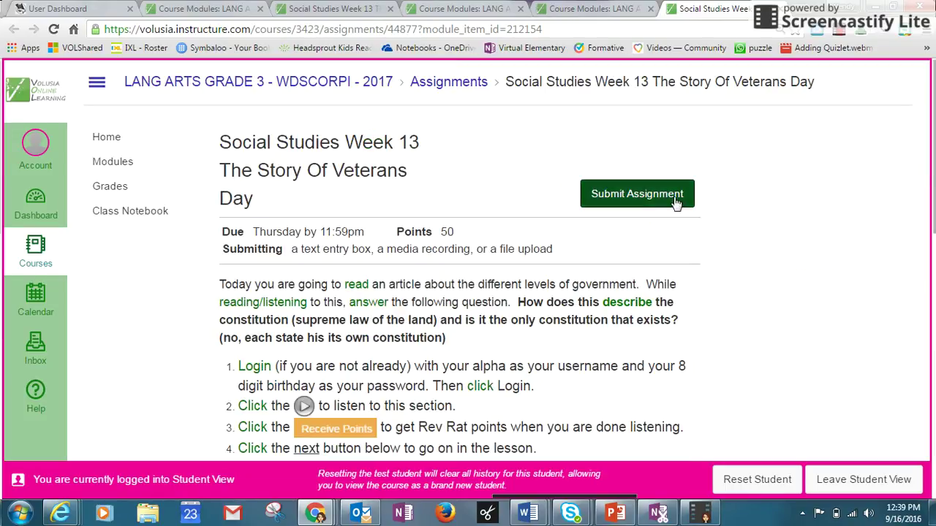
{"action": "left_click", "coordinate": [611, 192]}
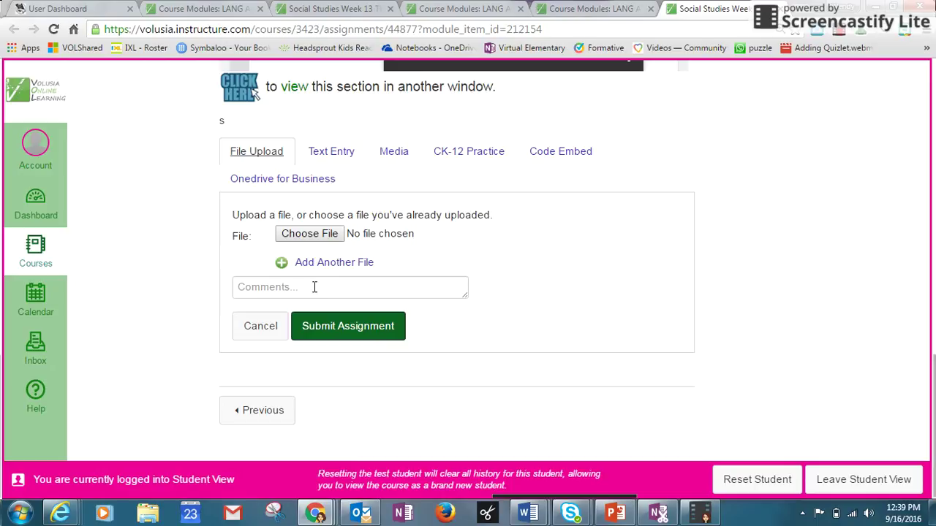
{"action": "left_click", "coordinate": [307, 155]}
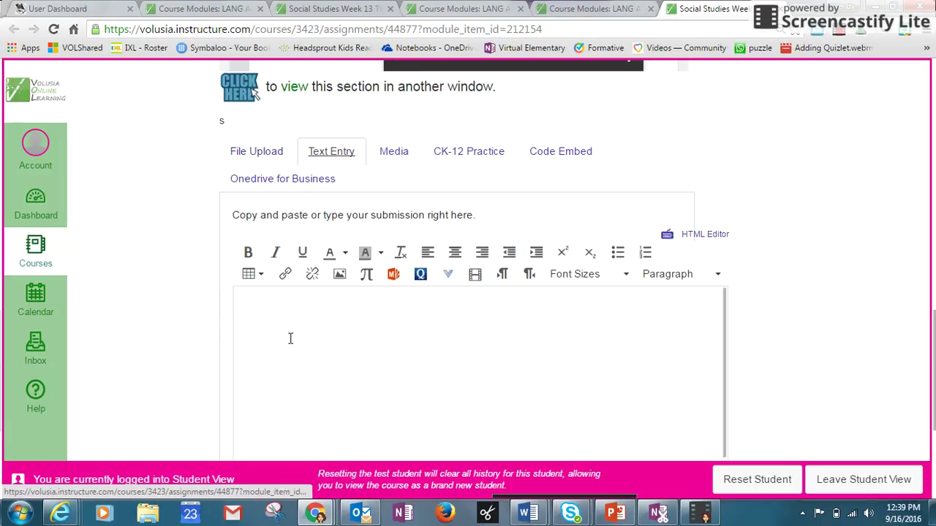
{"action": "key", "text": "ctrl+v"}
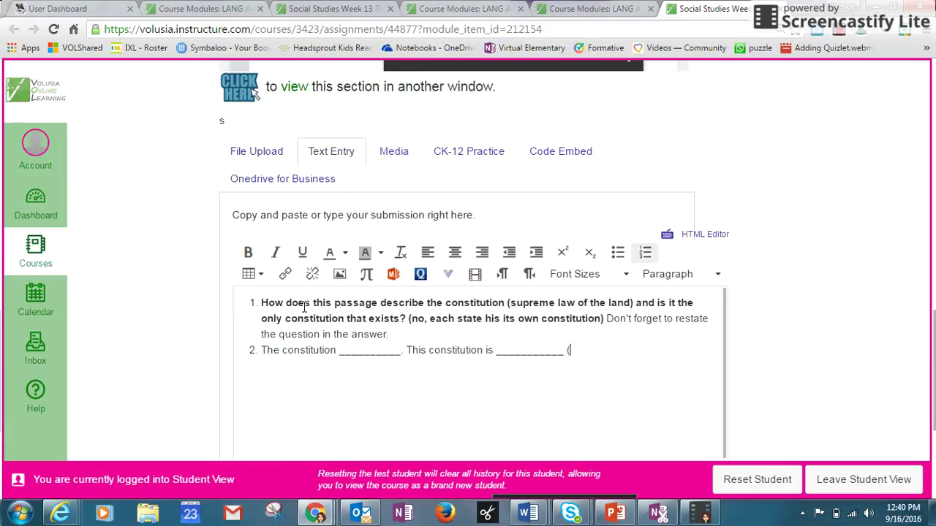
Insert an unnumbered blank line below the question and remove the list numbering from the answer starter.
{"action": "left_click", "coordinate": [265, 349]}
{"action": "key", "text": "Return"}
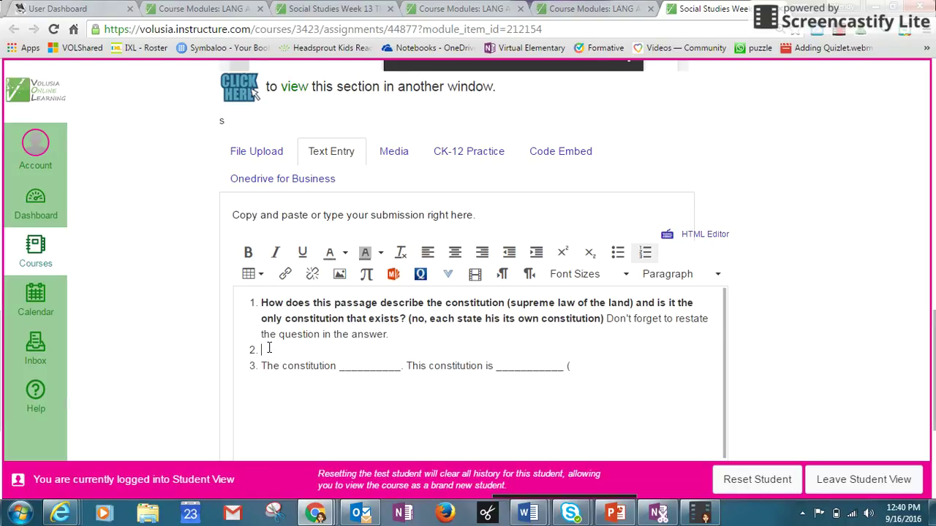
{"action": "left_click", "coordinate": [646, 253]}
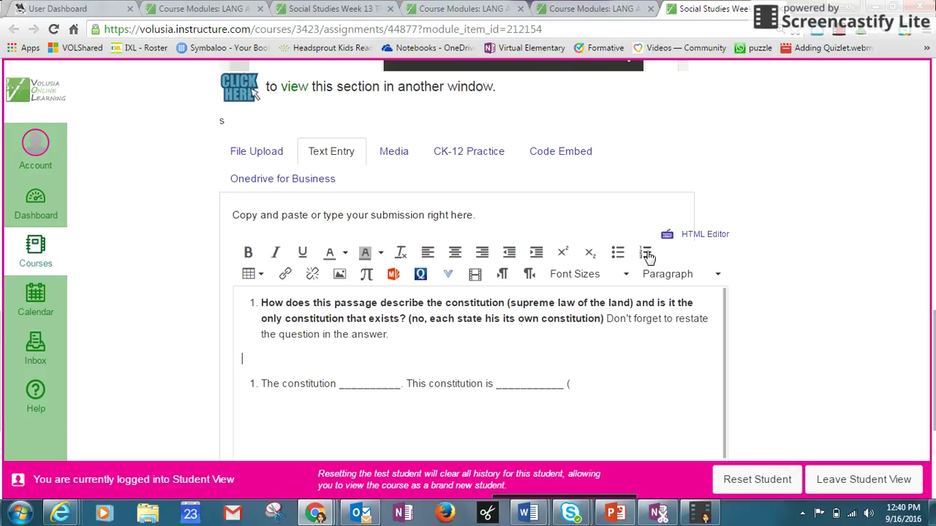
{"action": "left_click", "coordinate": [256, 383]}
{"action": "left_click", "coordinate": [644, 253]}
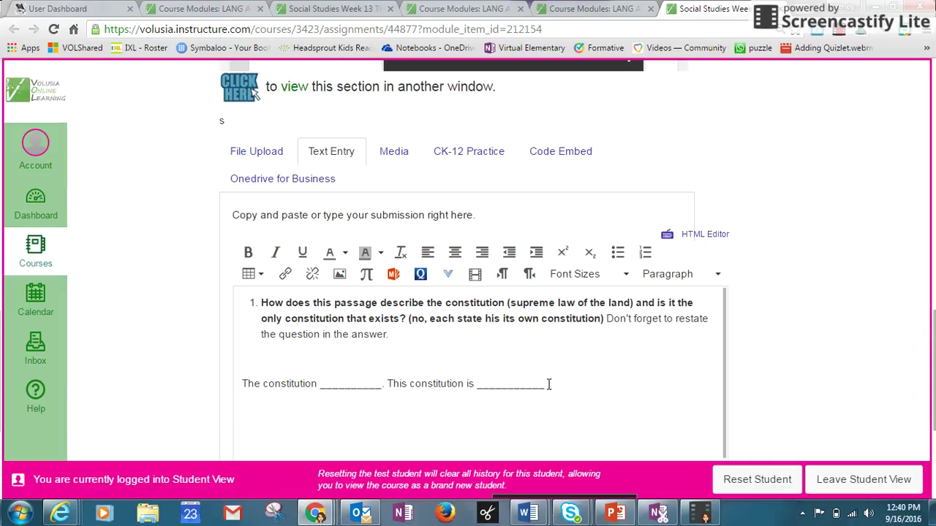
Add a line below the answer starter reading "The constitution _______. This constitution is".
{"action": "key", "text": "Return"}
{"action": "type", "text": "The constitution"}
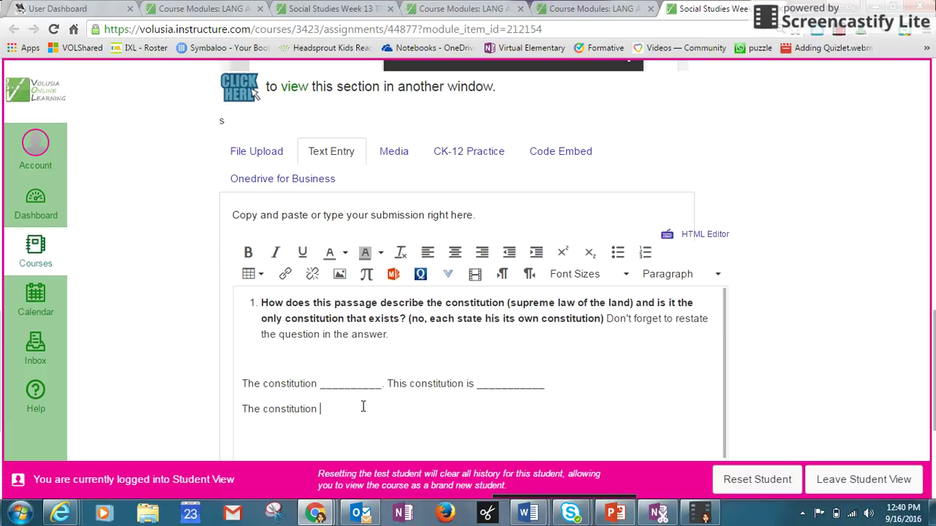
{"action": "double_click", "coordinate": [660, 302]}
{"action": "left_click_drag", "start_coordinate": [660, 301], "coordinate": [402, 318]}
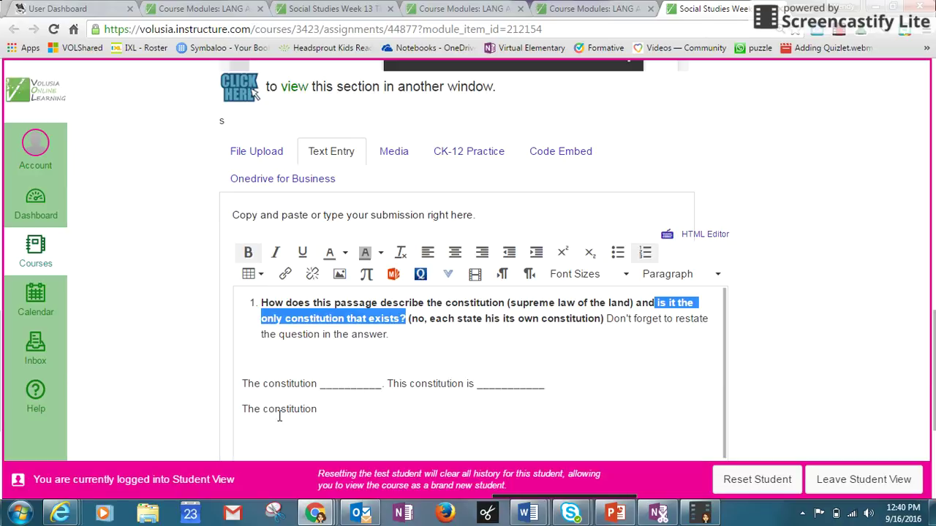
{"action": "left_click", "coordinate": [330, 409]}
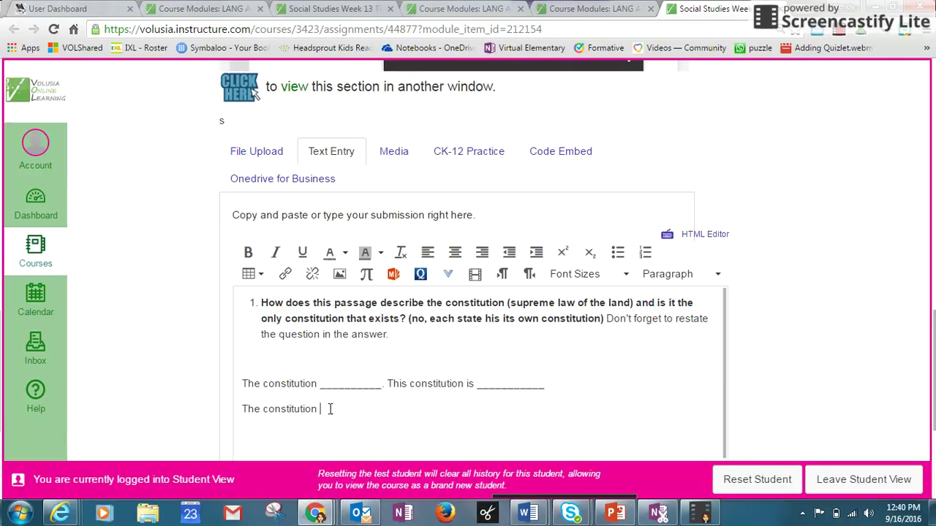
{"action": "type", "text": "________.  This"}
{"action": "type", "text": "constitution is"}
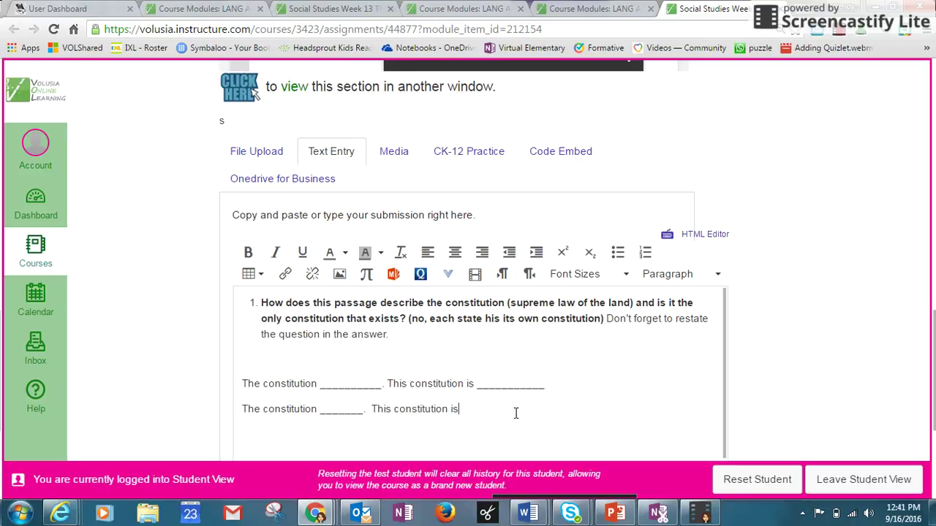
{"action": "left_click_drag", "start_coordinate": [515, 413], "coordinate": [219, 378]}
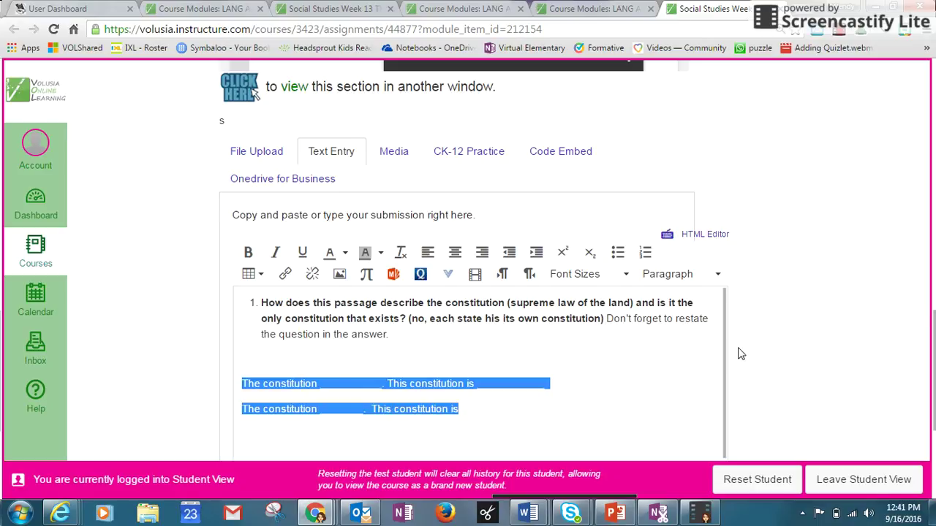
{"action": "scroll", "coordinate": [735, 355], "scroll_direction": "down", "scroll_amount": 3}
{"action": "scroll", "coordinate": [471, 379], "scroll_direction": "up", "scroll_amount": 3}
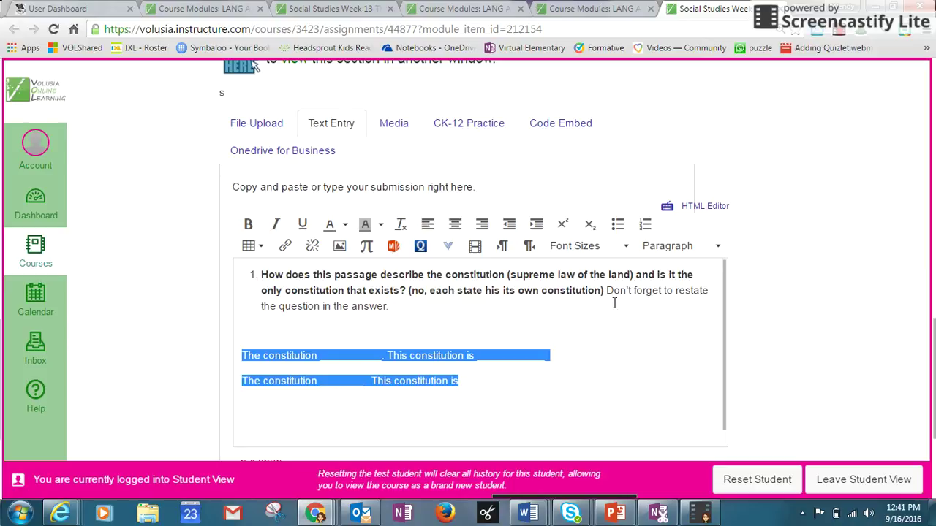
{"action": "left_click_drag", "start_coordinate": [606, 291], "coordinate": [601, 304]}
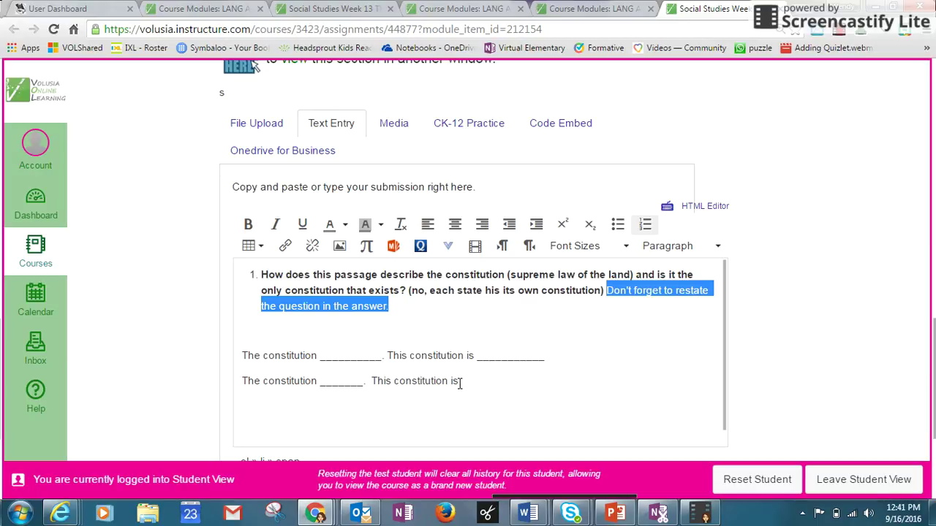
{"action": "left_click_drag", "start_coordinate": [459, 381], "coordinate": [238, 280]}
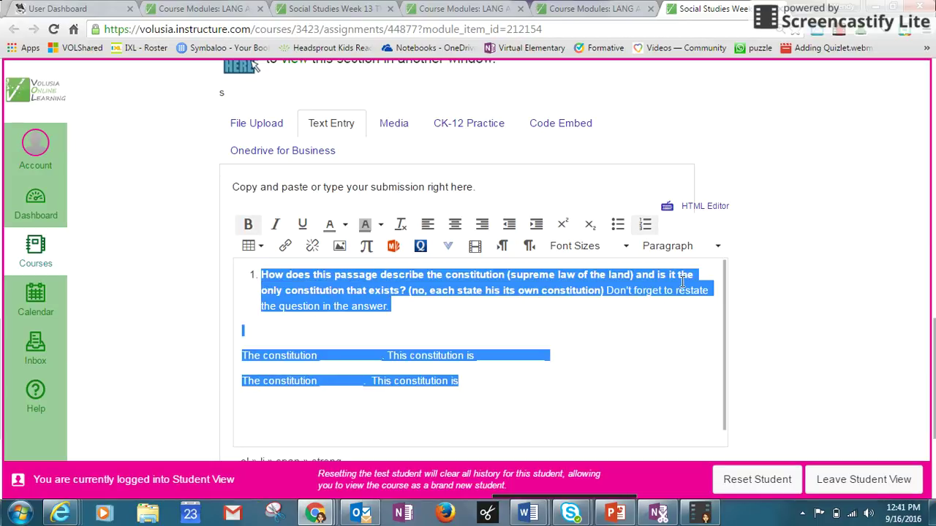
{"action": "scroll", "coordinate": [799, 363], "scroll_direction": "down", "scroll_amount": 3}
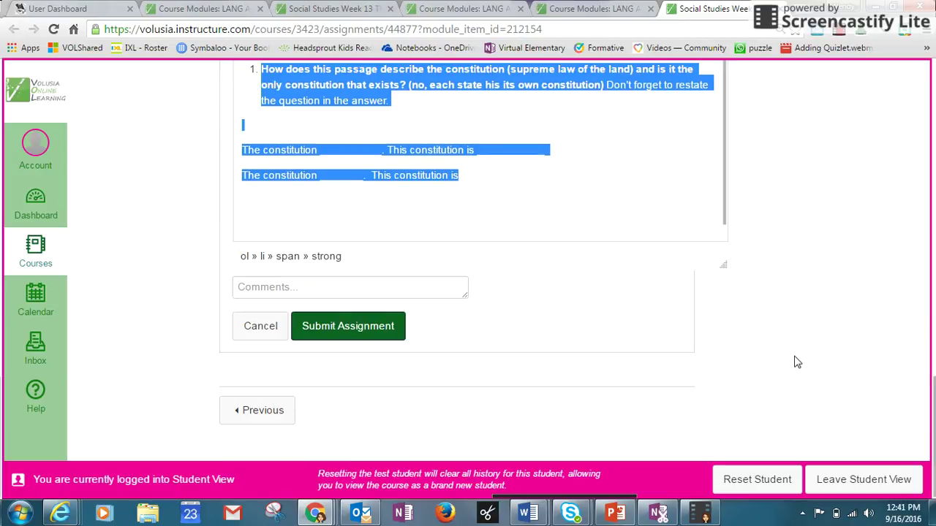
{"action": "right_click", "coordinate": [700, 513]}
{"action": "key", "text": "Escape"}
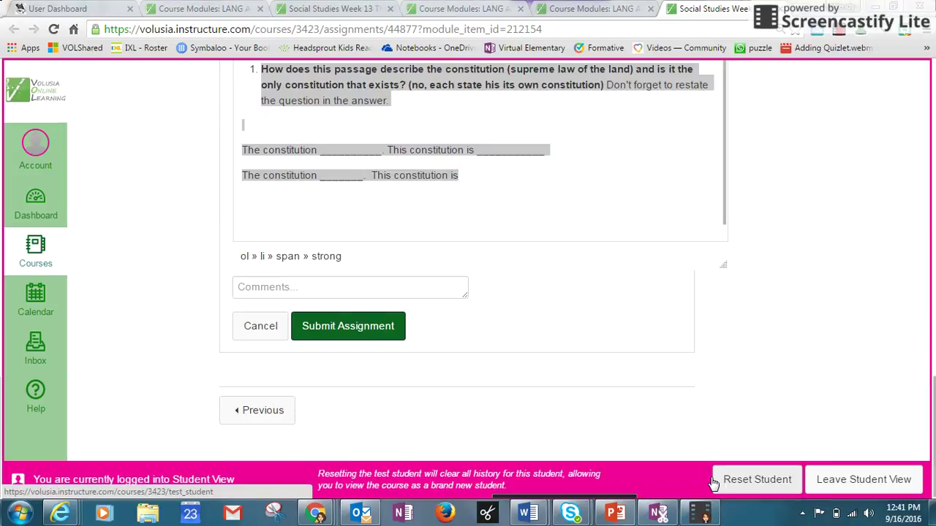
{"action": "left_click", "coordinate": [698, 513]}
Switch to the Levels of Government Tree Map presentation in PowerPoint and maximize its window.
{"action": "key", "text": "alt+Tab"}
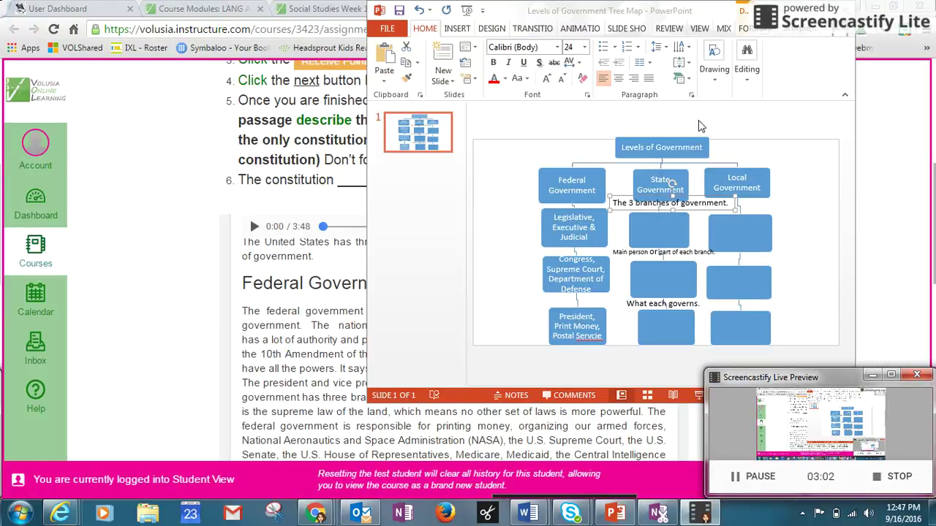
{"action": "left_click", "coordinate": [837, 10]}
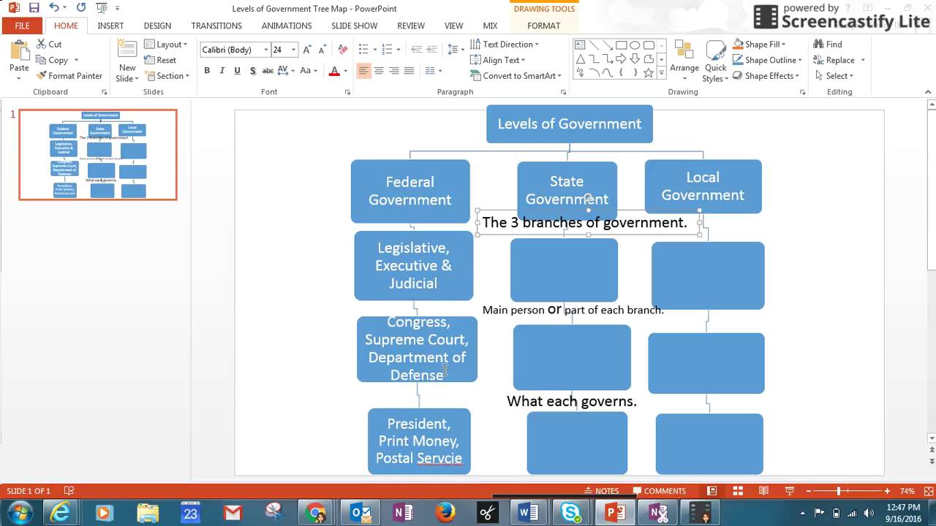
{"action": "scroll", "coordinate": [497, 374], "scroll_direction": "down", "scroll_amount": 1}
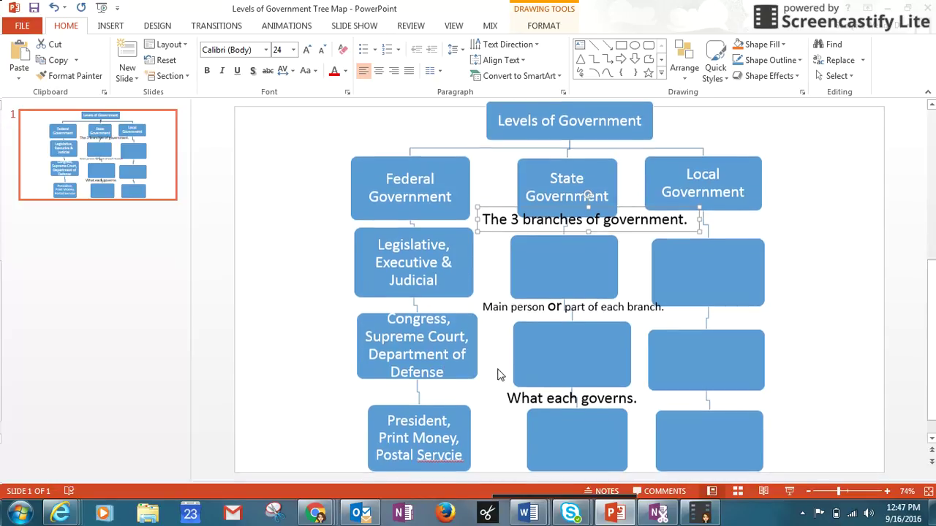
Correct the spelling to "Service" in the lowest Federal Government box and append ", CIA".
{"action": "left_click", "coordinate": [446, 453]}
{"action": "key", "text": "BackSpace"}
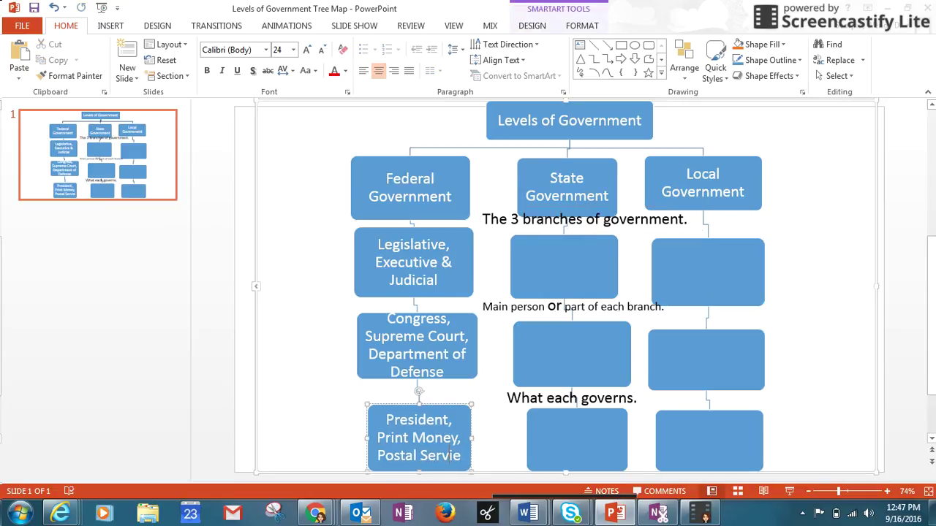
{"action": "key", "text": "BackSpace"}
{"action": "type", "text": "ce"}
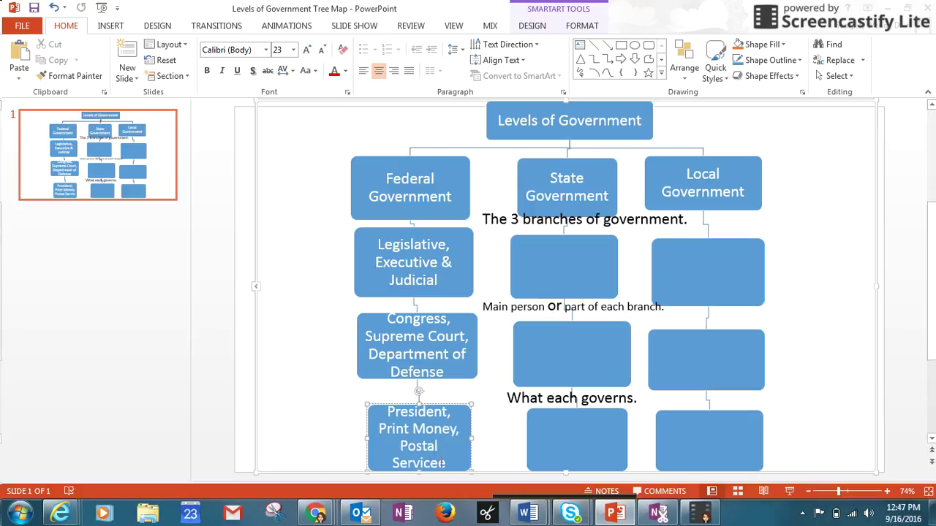
{"action": "type", "text": ", CIA"}
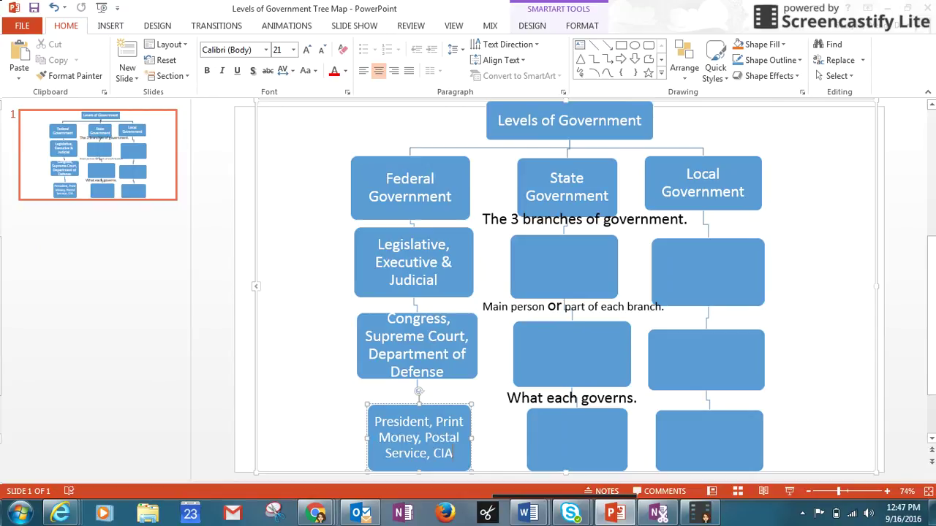
{"action": "left_click", "coordinate": [700, 514]}
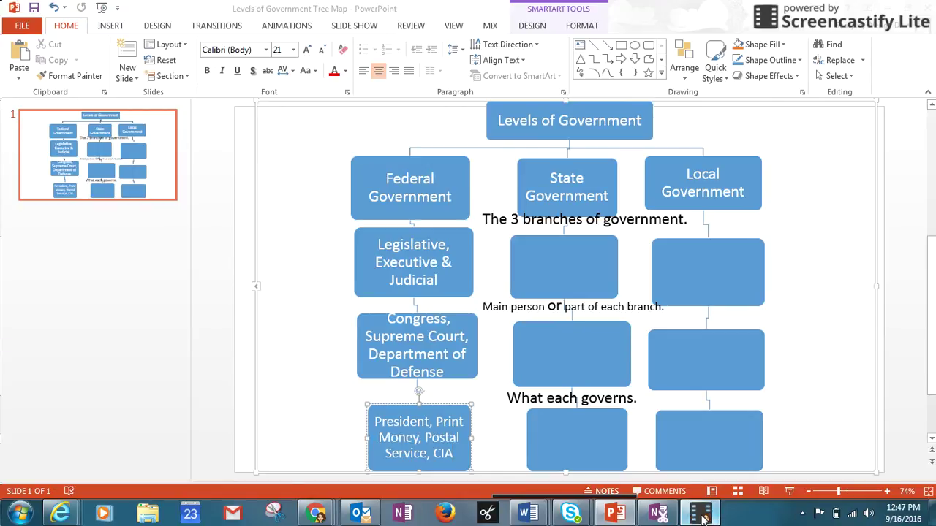